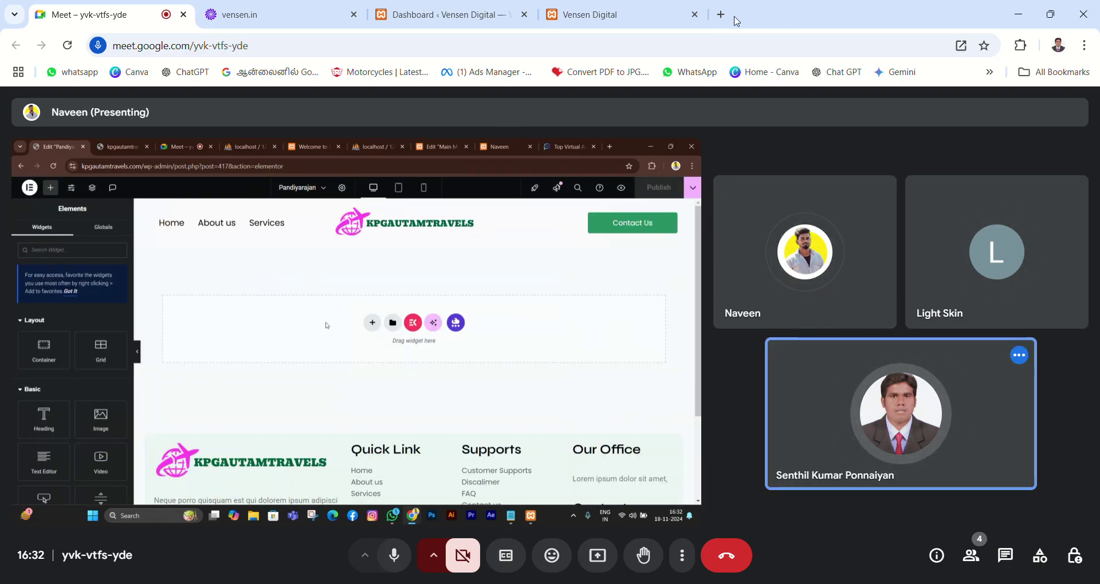
Open a new blank Chrome tab beside the Meet call with its address bar focused.
click(720, 15)
click(656, 51)
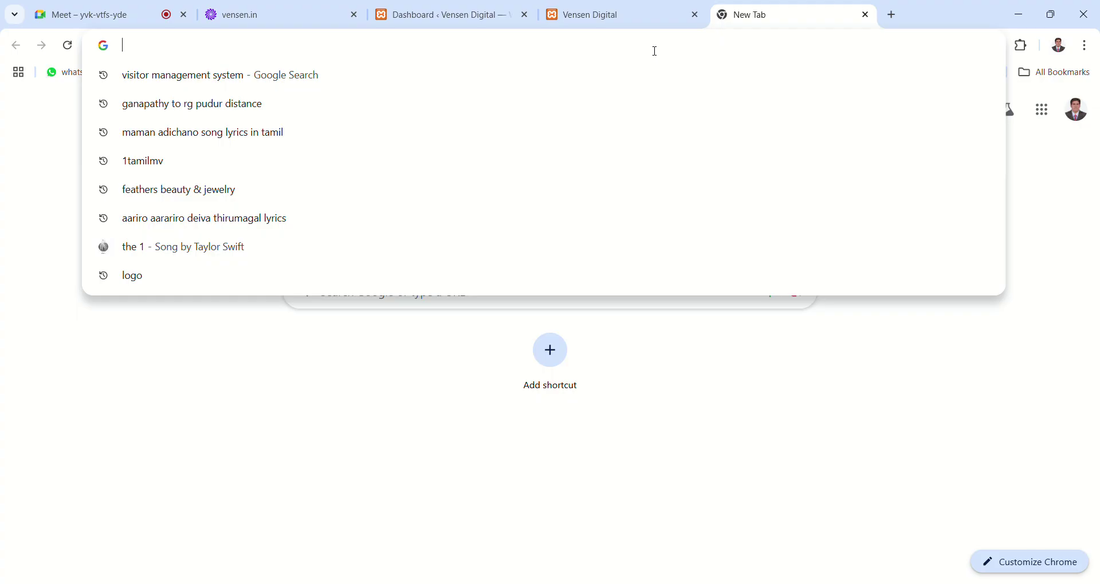
Load kpgautamtravels.com, then take over in Meet as main presenter sharing the entire screen.
text(kp)
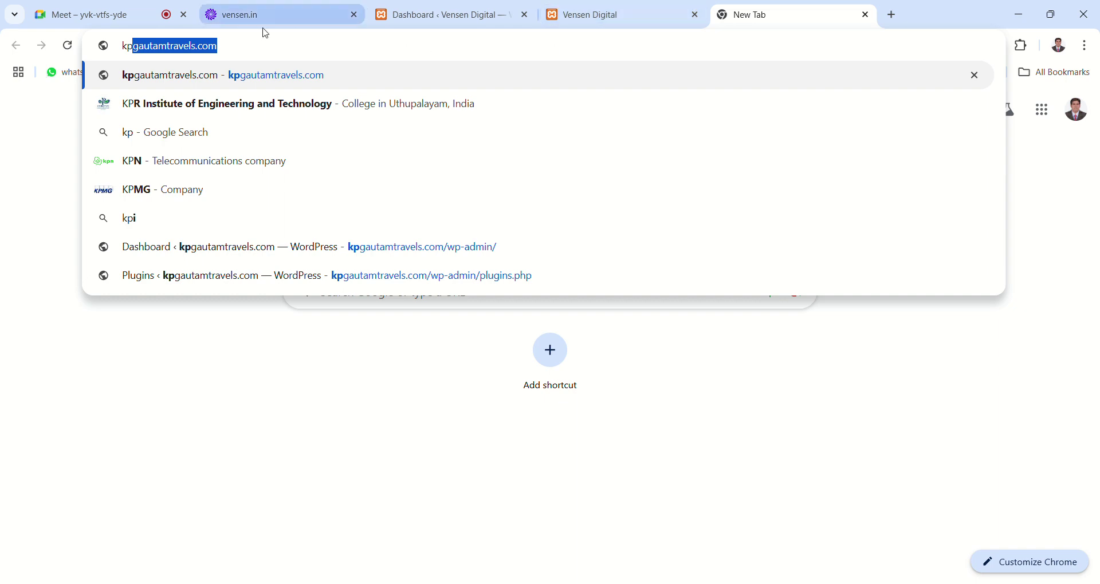
key(Return)
click(109, 15)
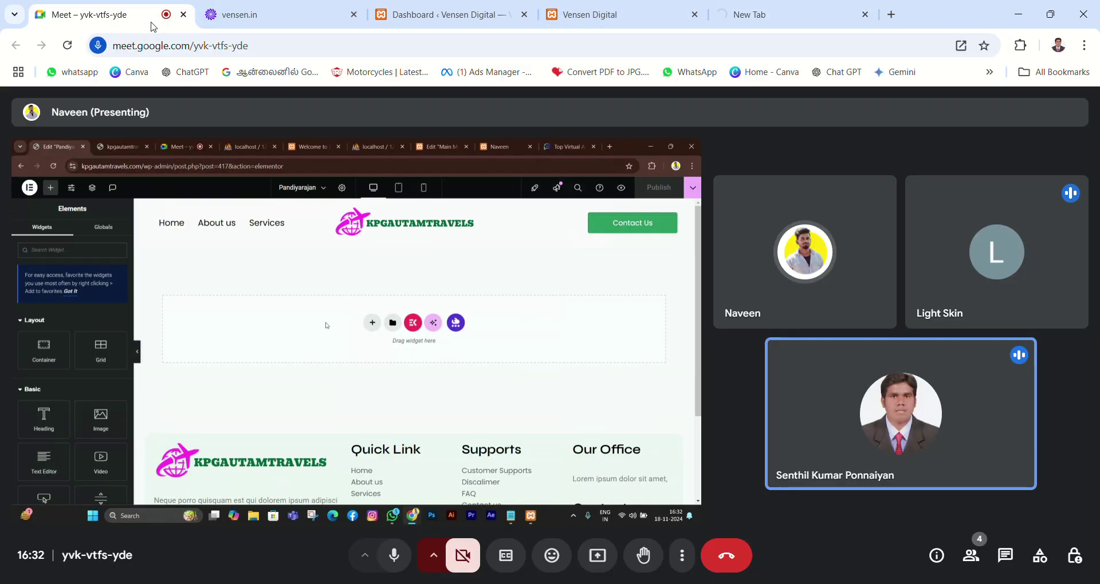
click(598, 555)
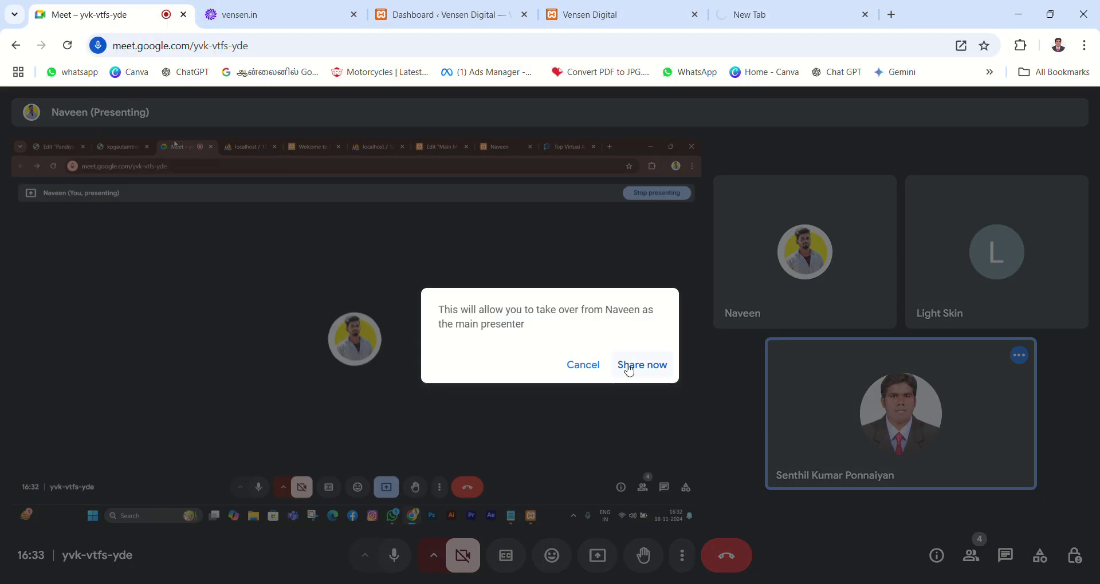
click(646, 366)
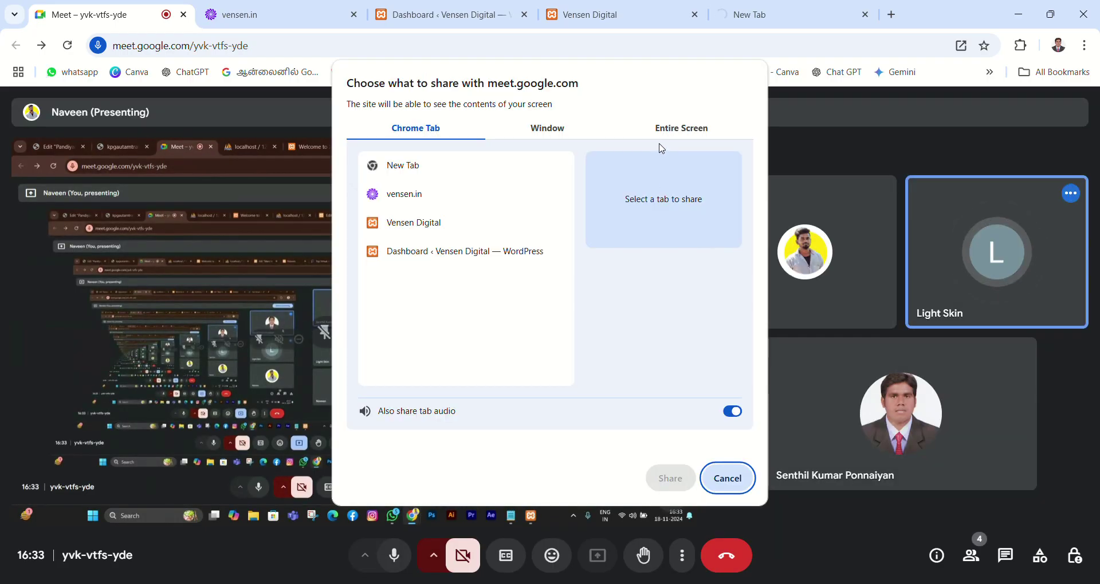
click(642, 136)
click(659, 479)
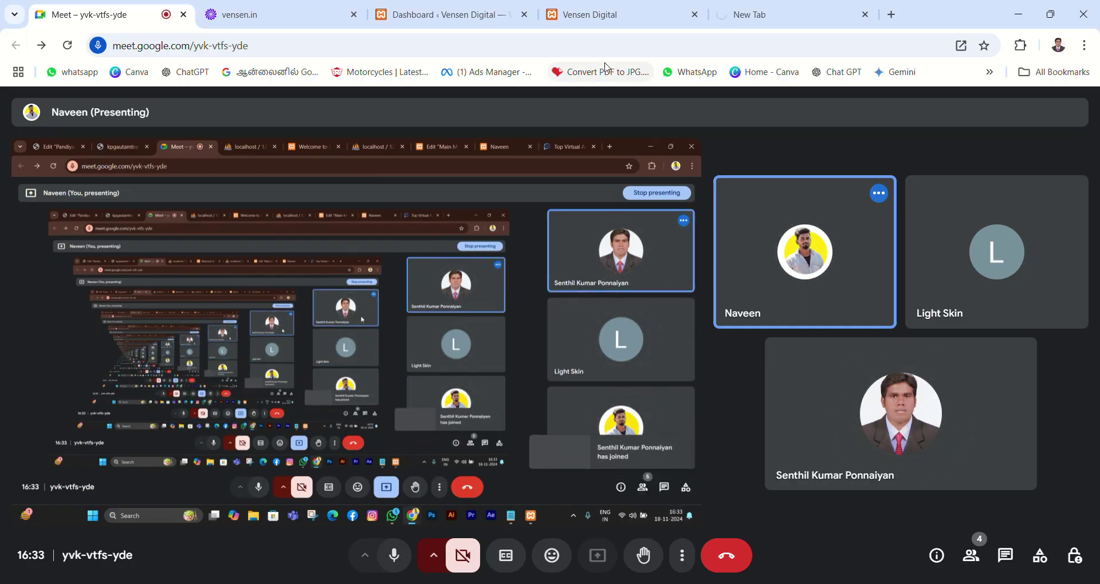
click(764, 17)
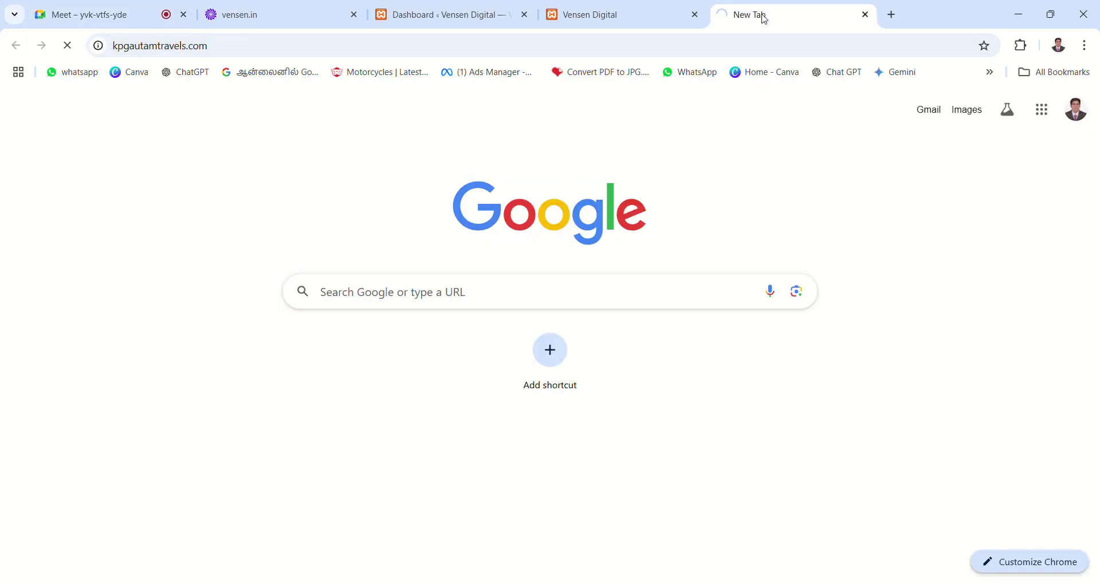
Log in at kpgautamtravels.com/wp-admin/ with the saved credentials and dismiss Chrome's password prompt.
click(410, 45)
click(472, 43)
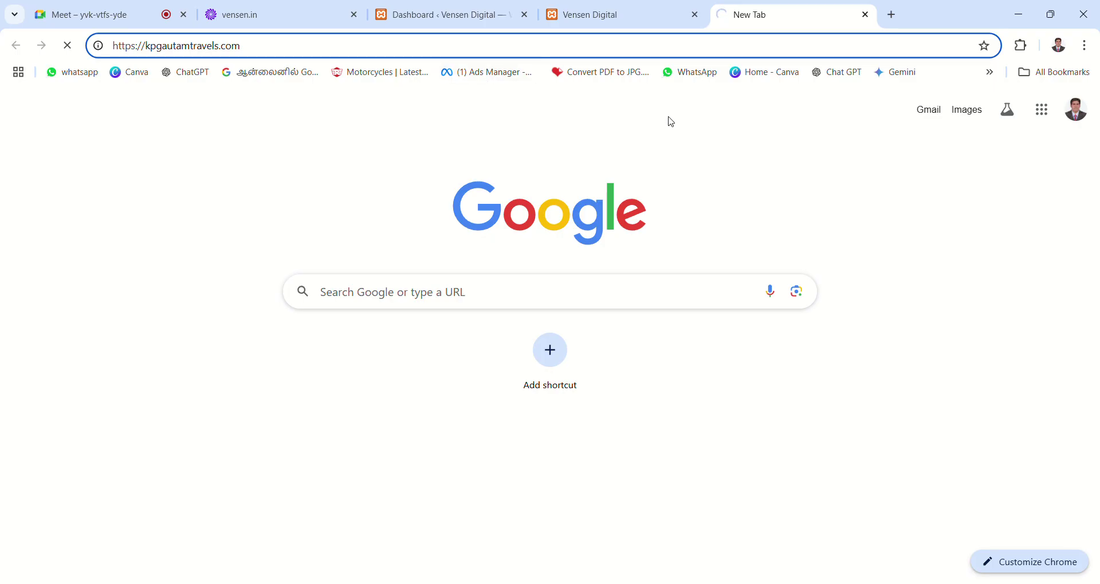
click(265, 46)
click(328, 50)
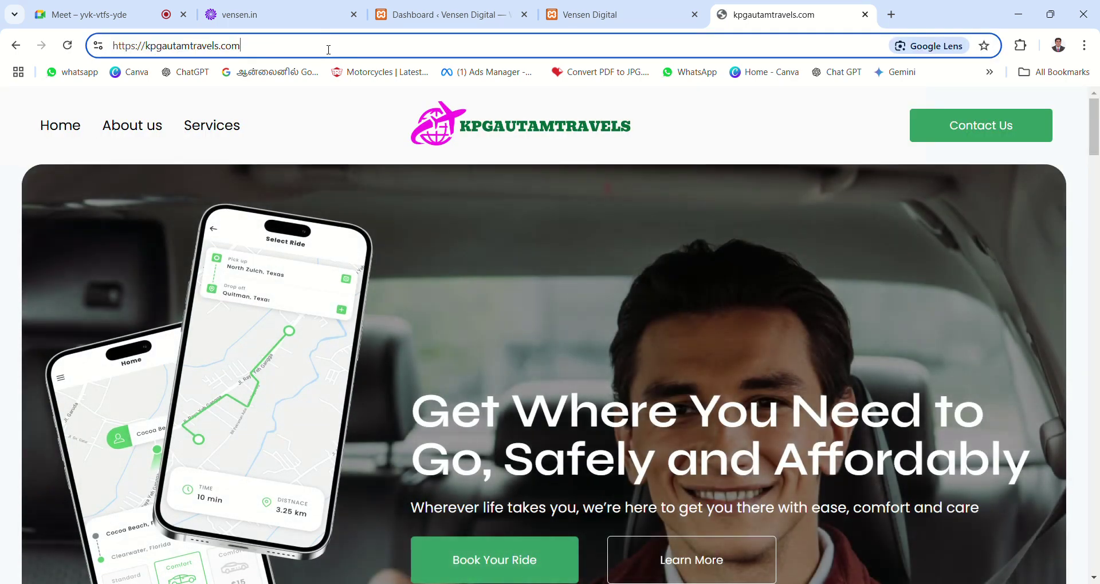
text(/)
key(Return)
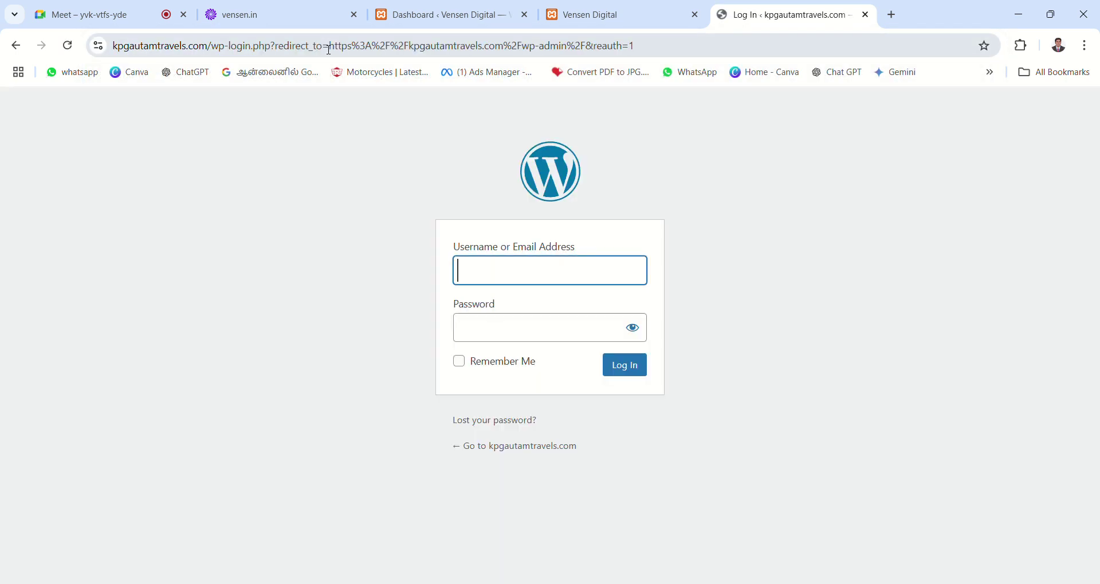
click(629, 369)
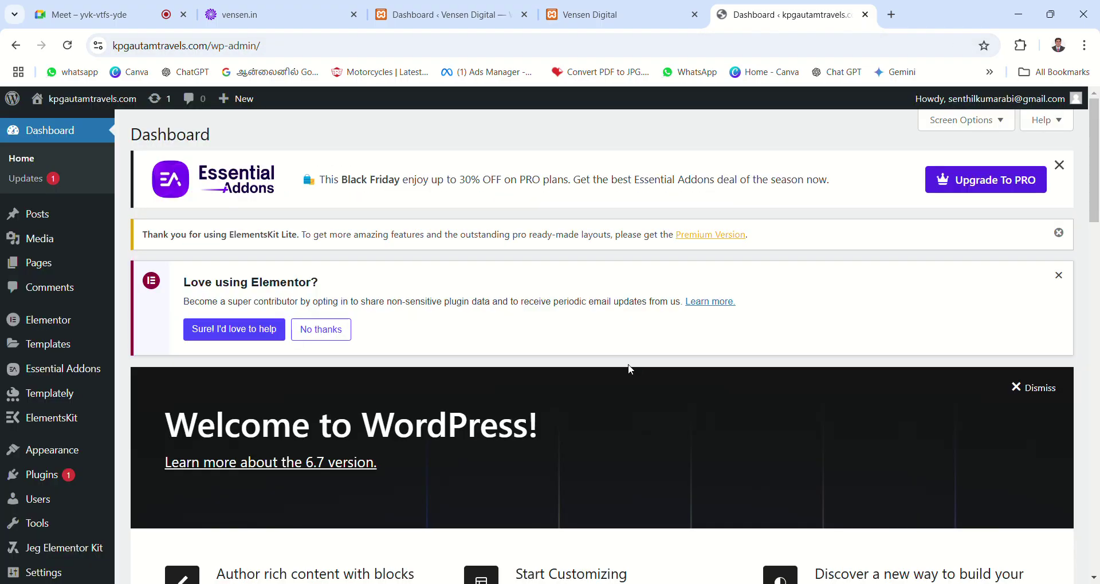
click(676, 265)
mouse_move(43, 266)
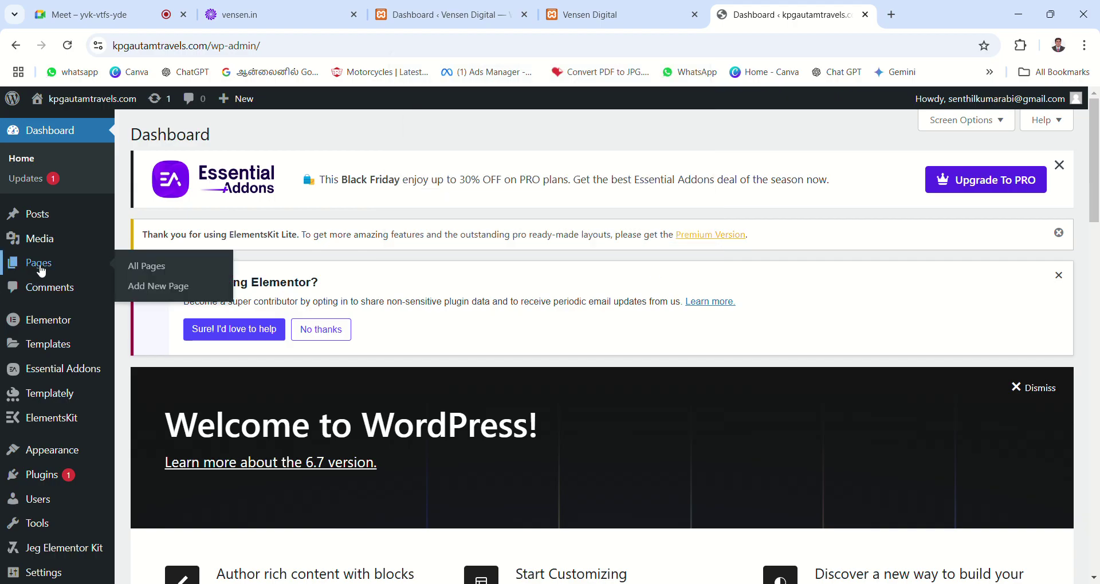
List all pages and point out that Admin is currently editing the Elango page.
click(146, 268)
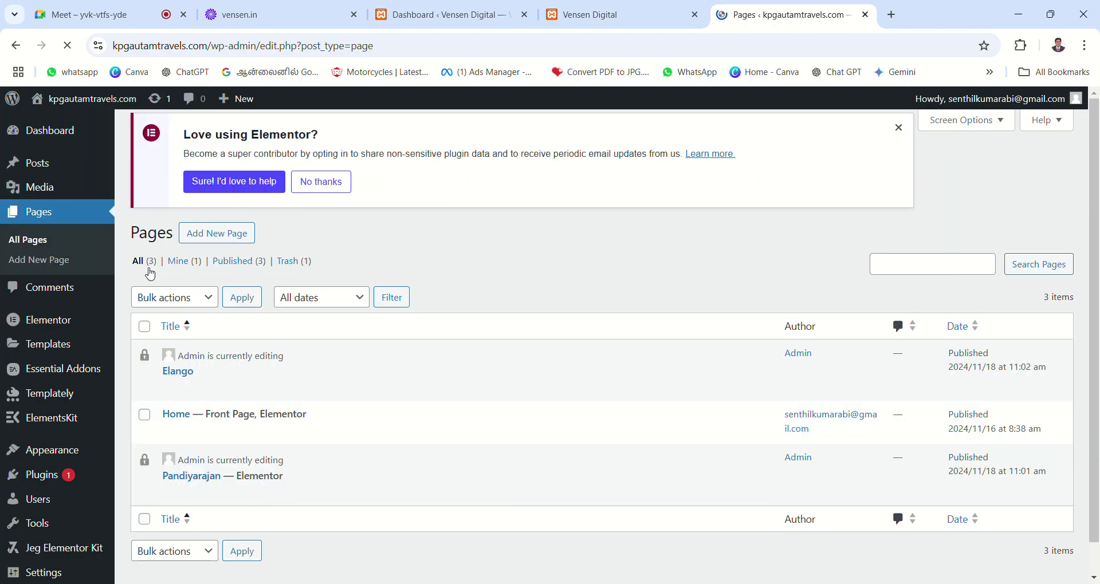
scroll(539, 341, down, 1)
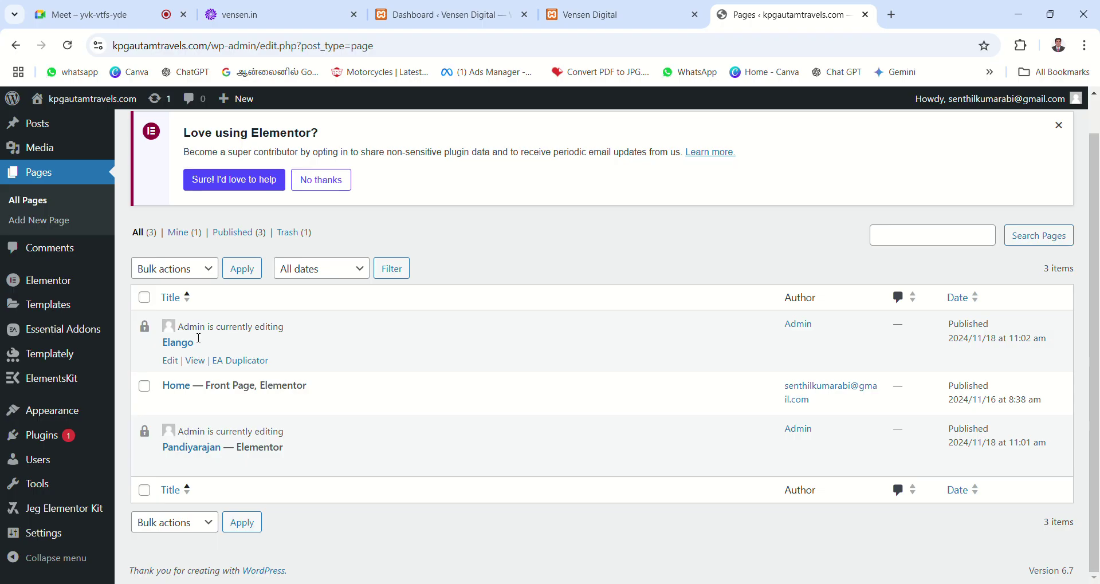
drag(184, 328, 287, 326)
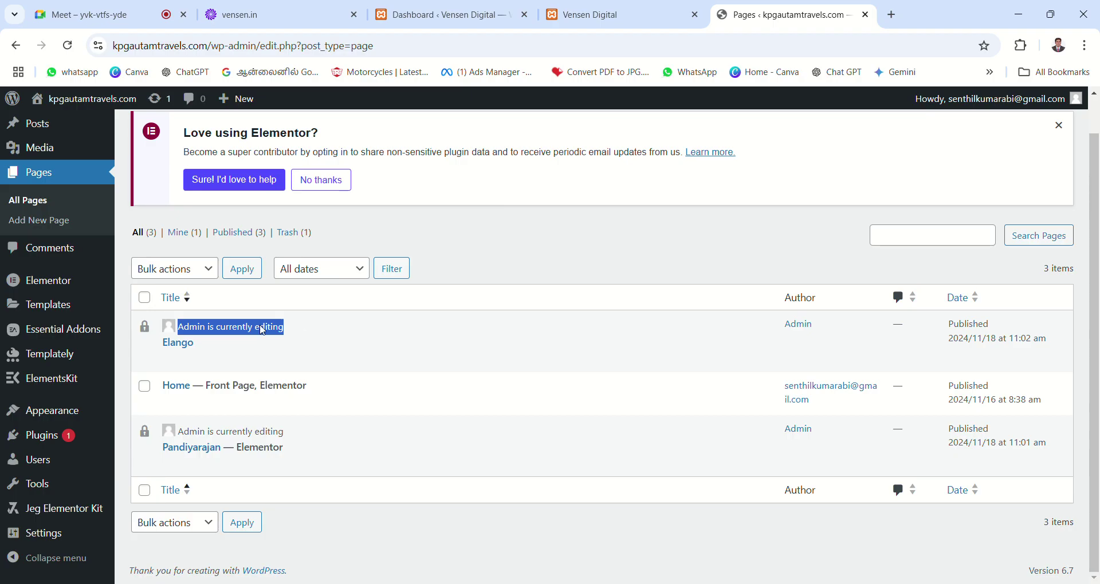
Open the Elango page for editing and exit the editor without taking over.
click(170, 361)
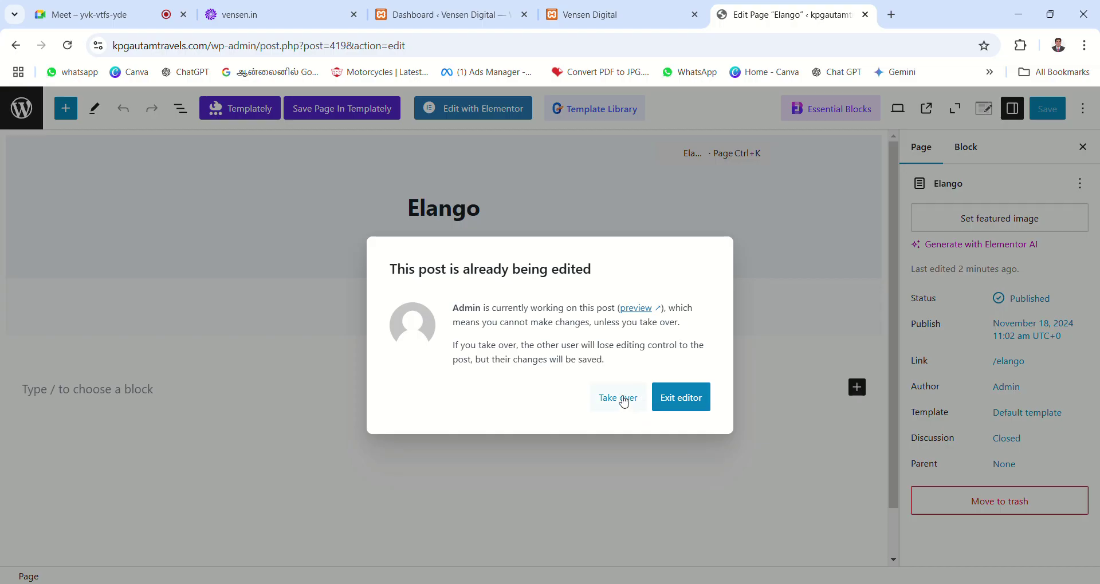
click(691, 403)
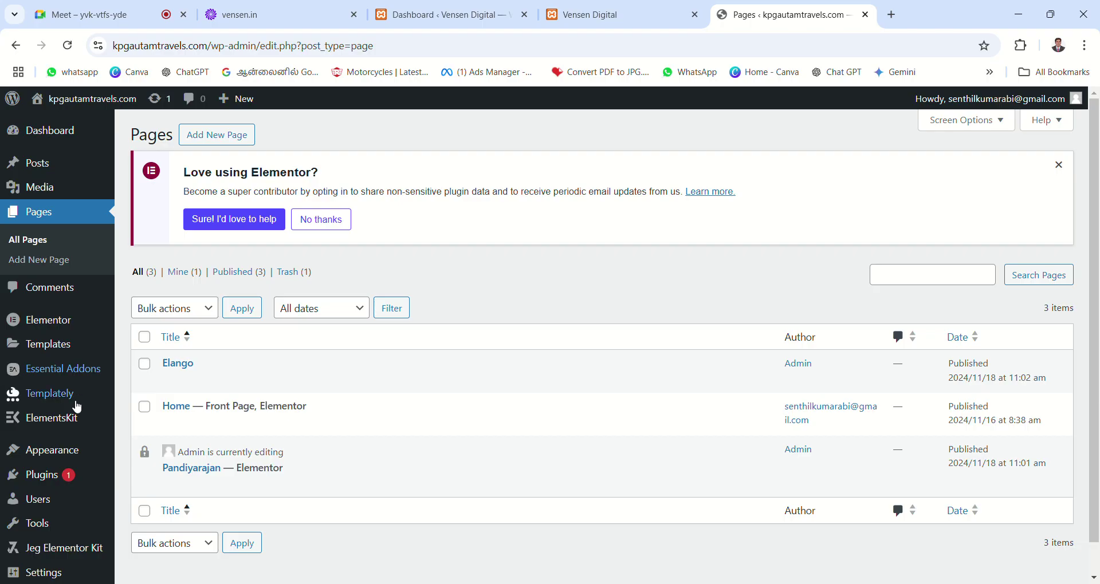
scroll(95, 371, down, 1)
mouse_move(69, 547)
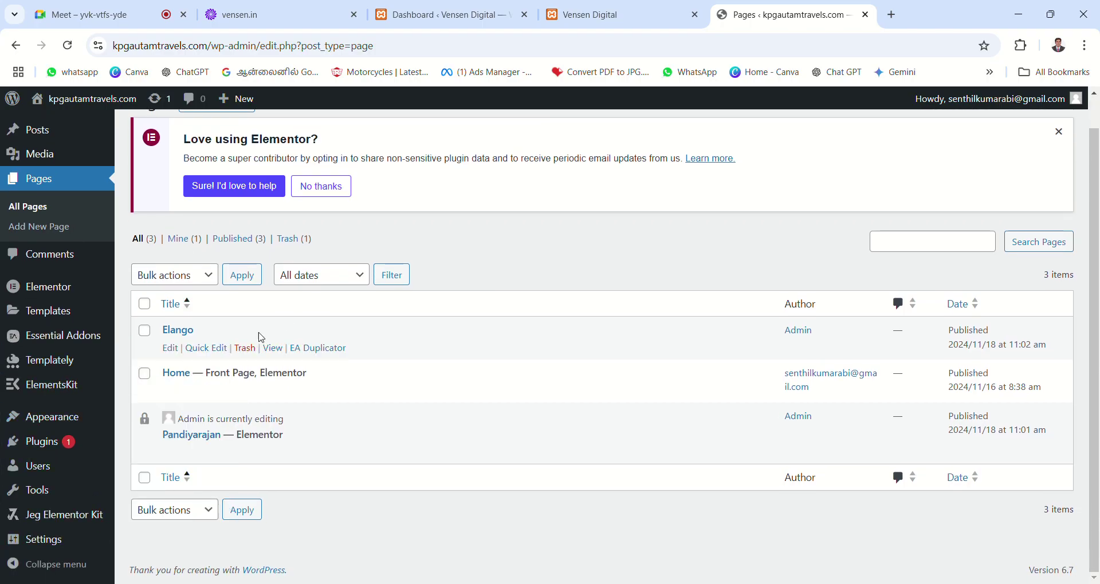
mouse_move(38, 472)
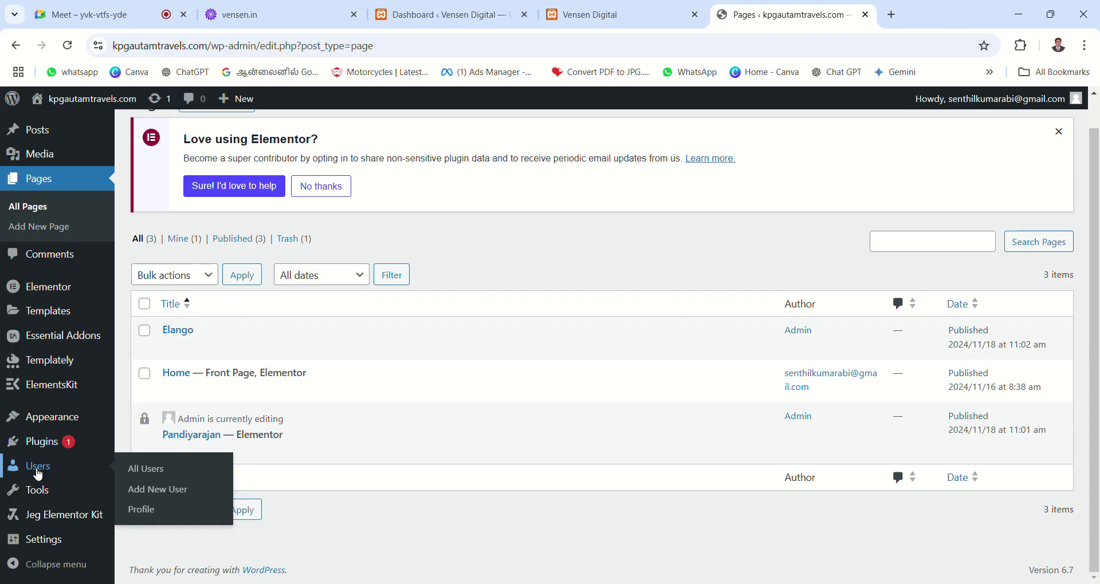
Start a new user on the Add New User form with username pandiyarajan.
click(159, 491)
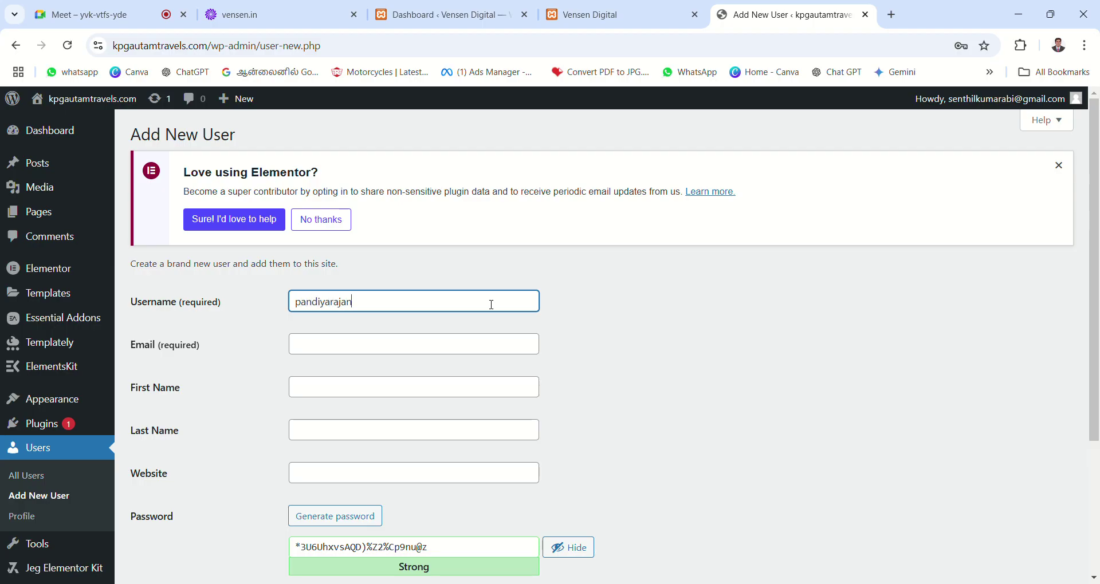
click(696, 326)
click(357, 350)
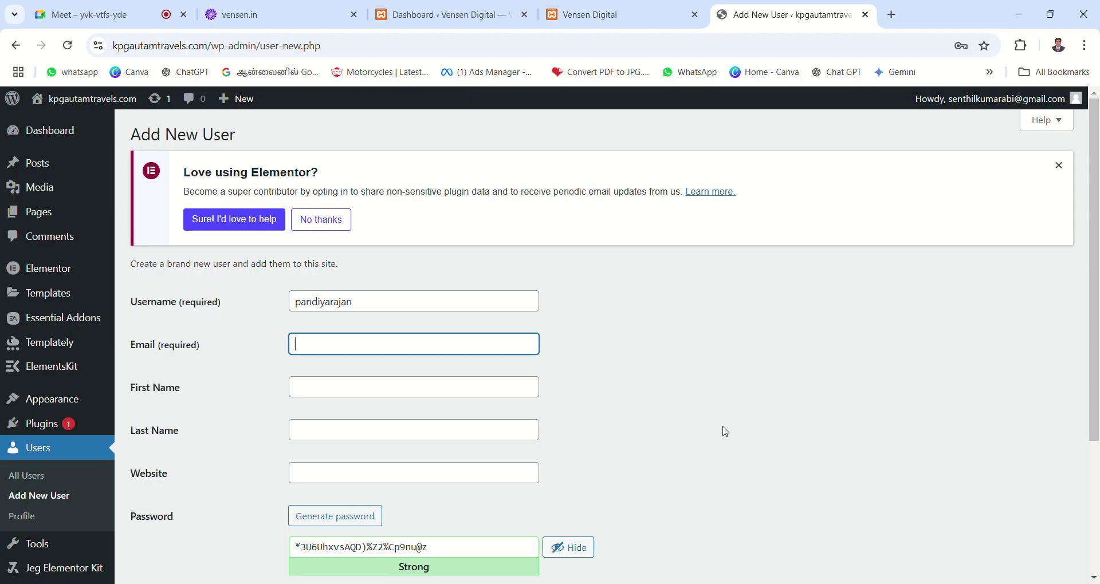
click(581, 549)
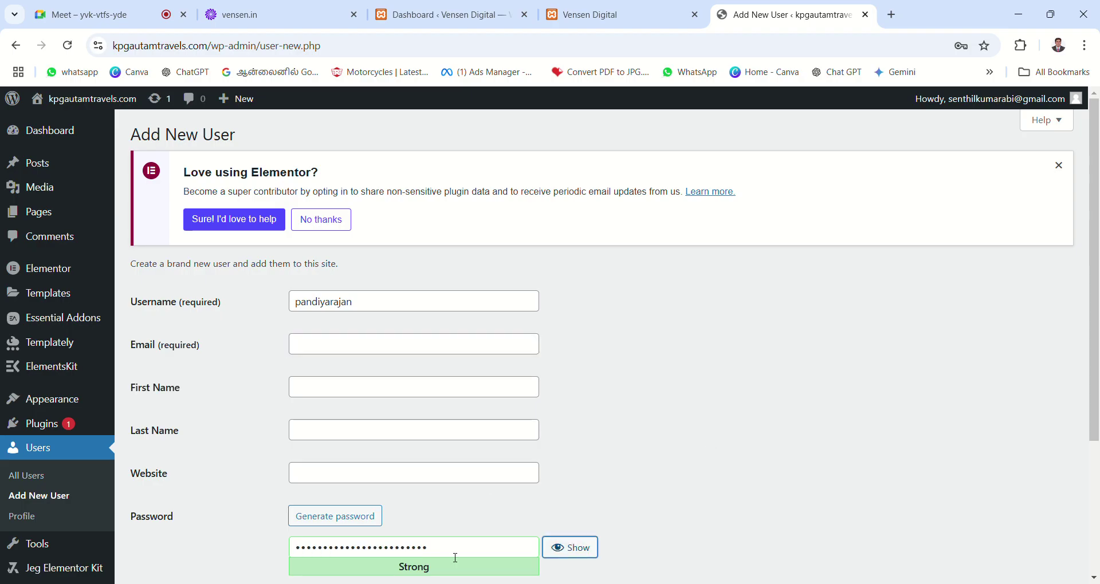
drag(455, 557, 222, 556)
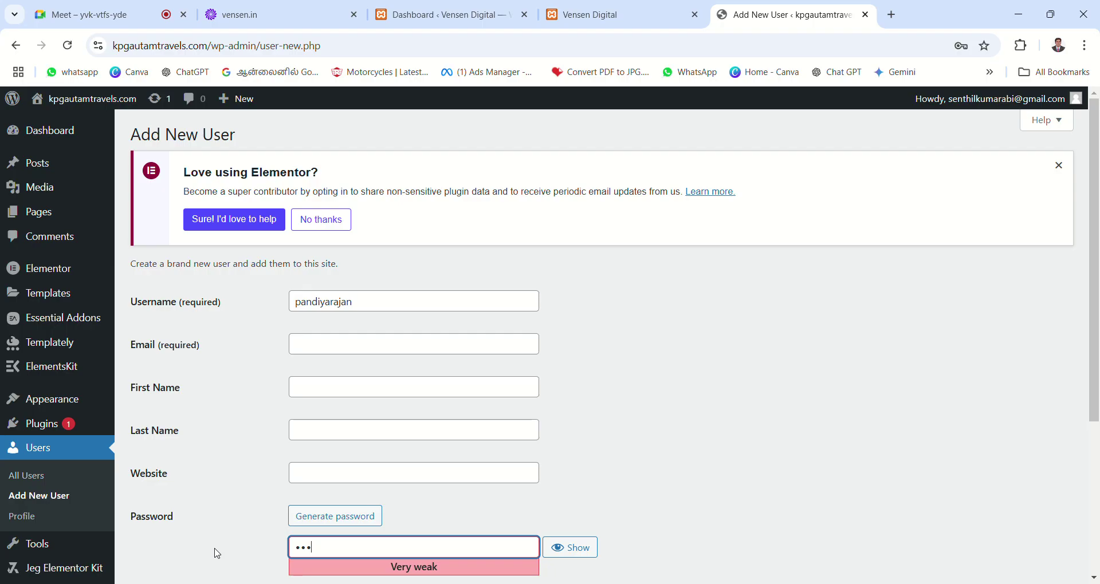
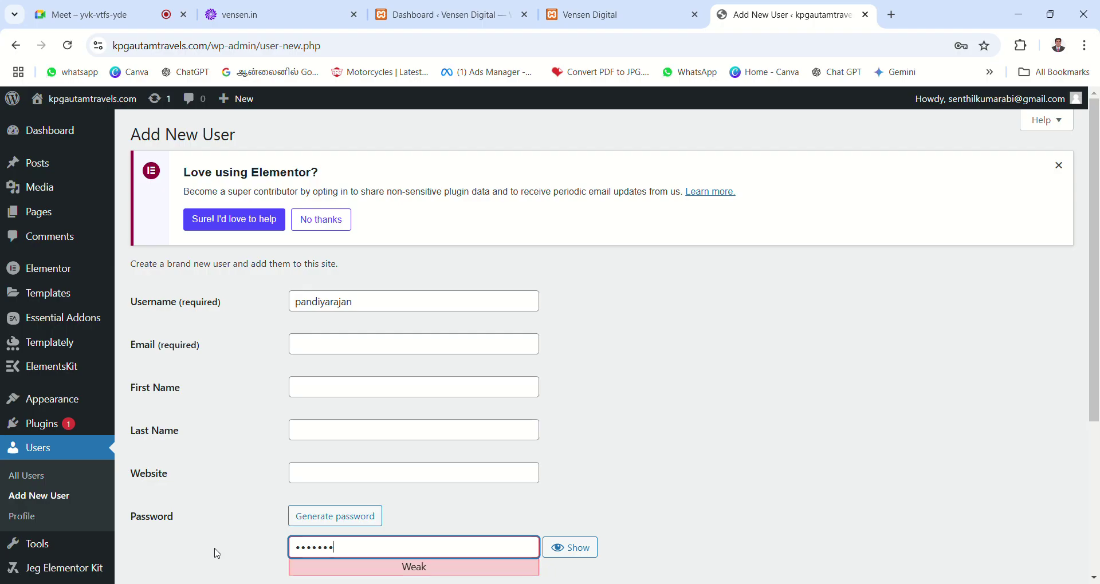
click(675, 393)
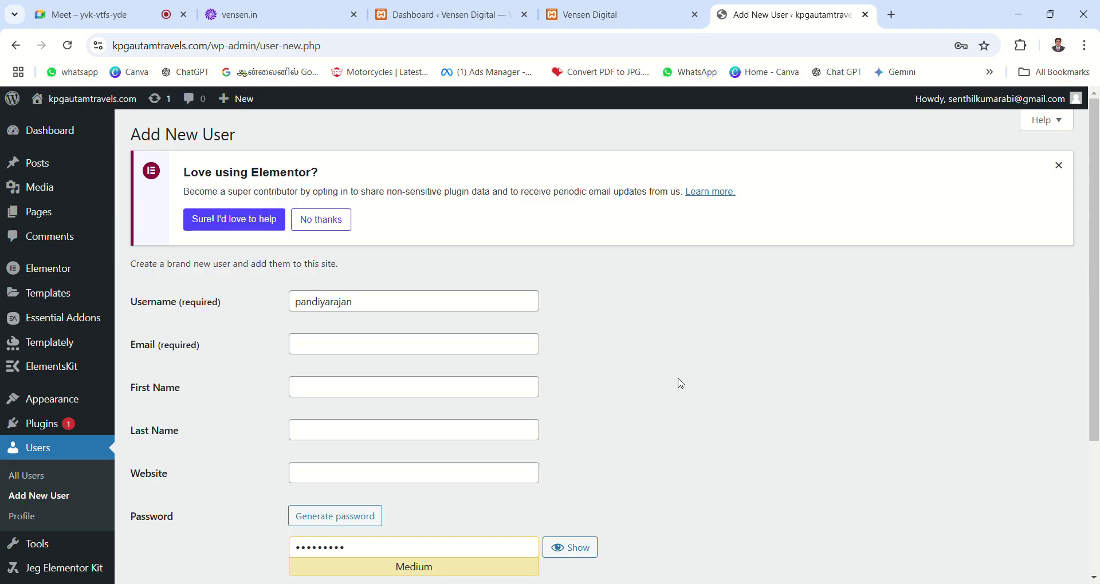
click(892, 15)
click(848, 46)
Load WhatsApp Web in the new tab and open the My Number chat.
text(we)
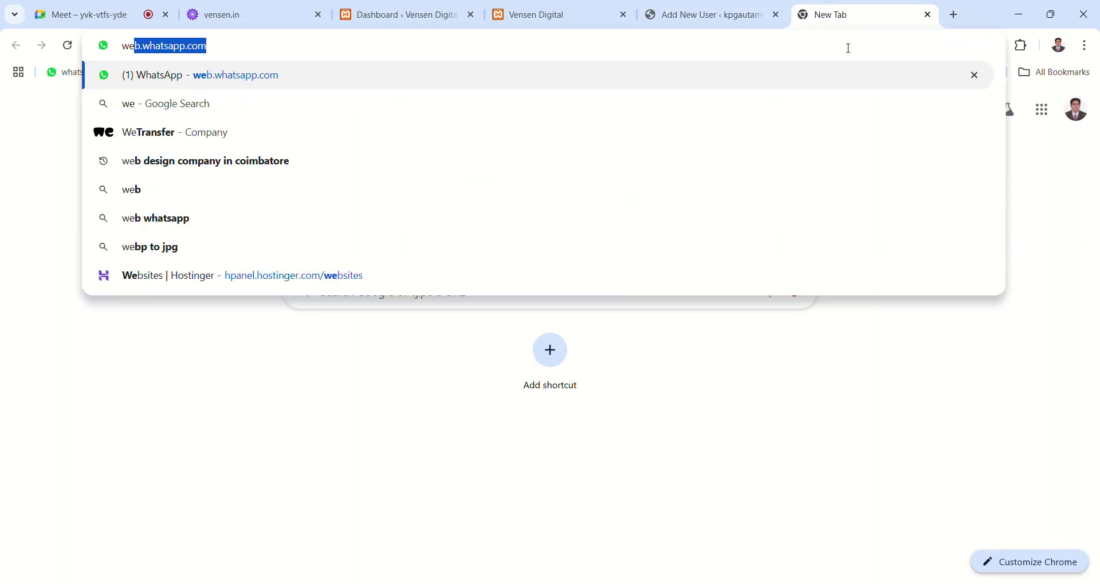
key(Return)
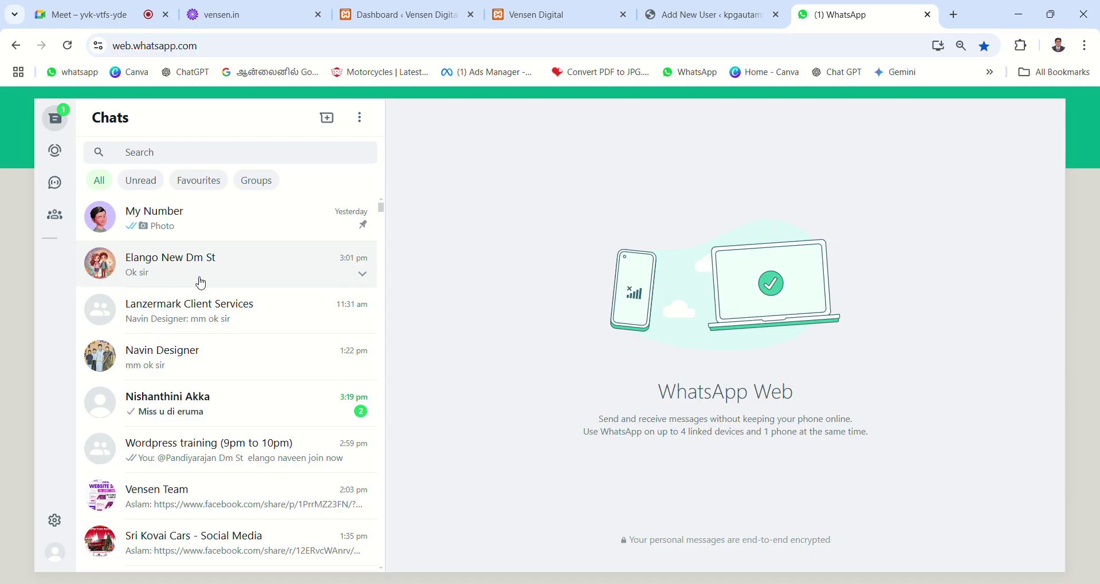
click(205, 229)
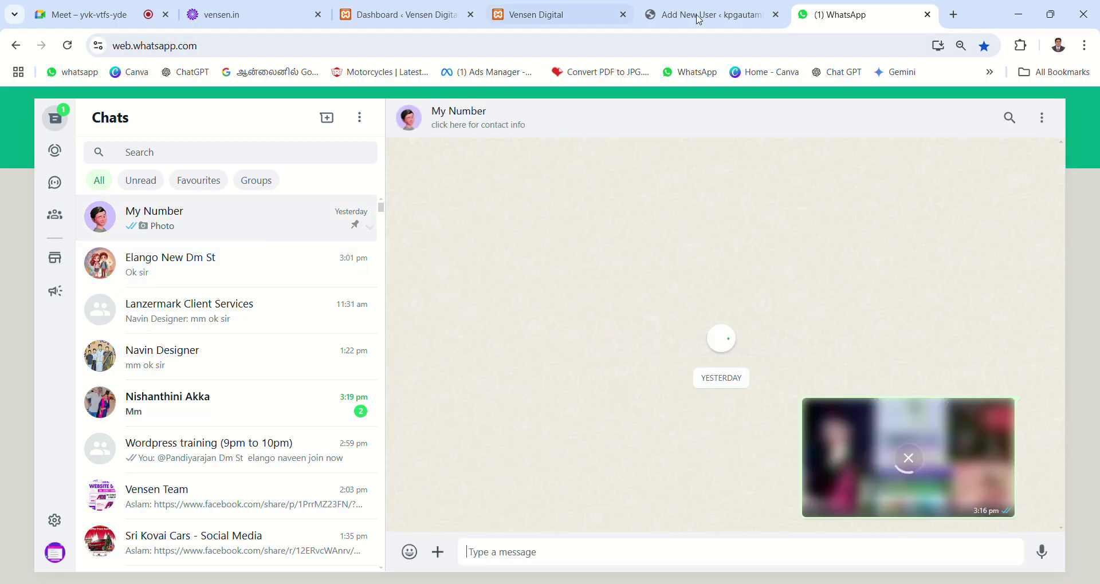
click(698, 20)
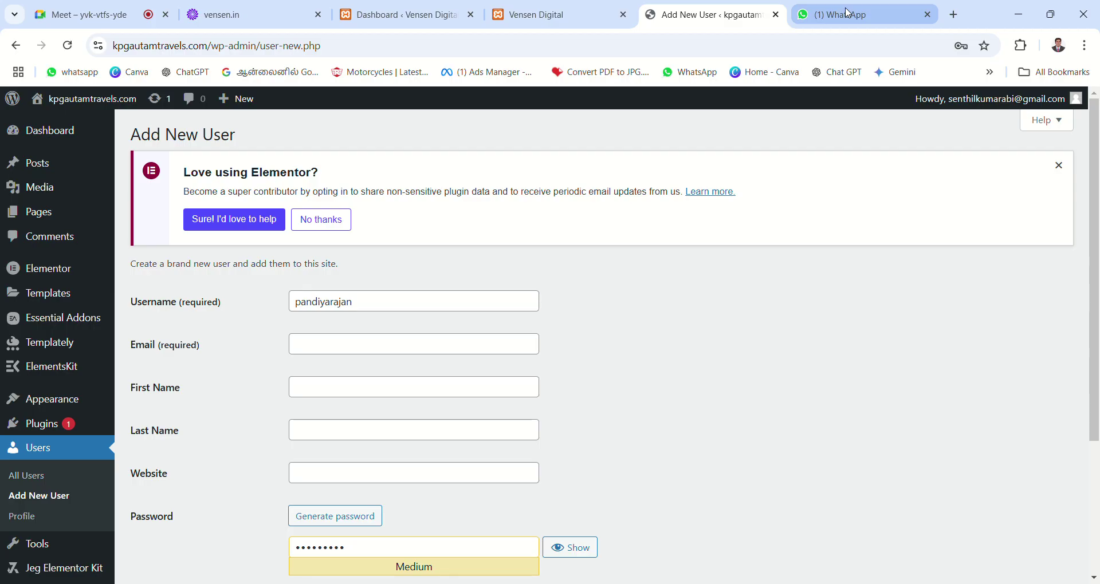
click(848, 13)
Open the chat holding the first user's email address and select that address.
click(234, 313)
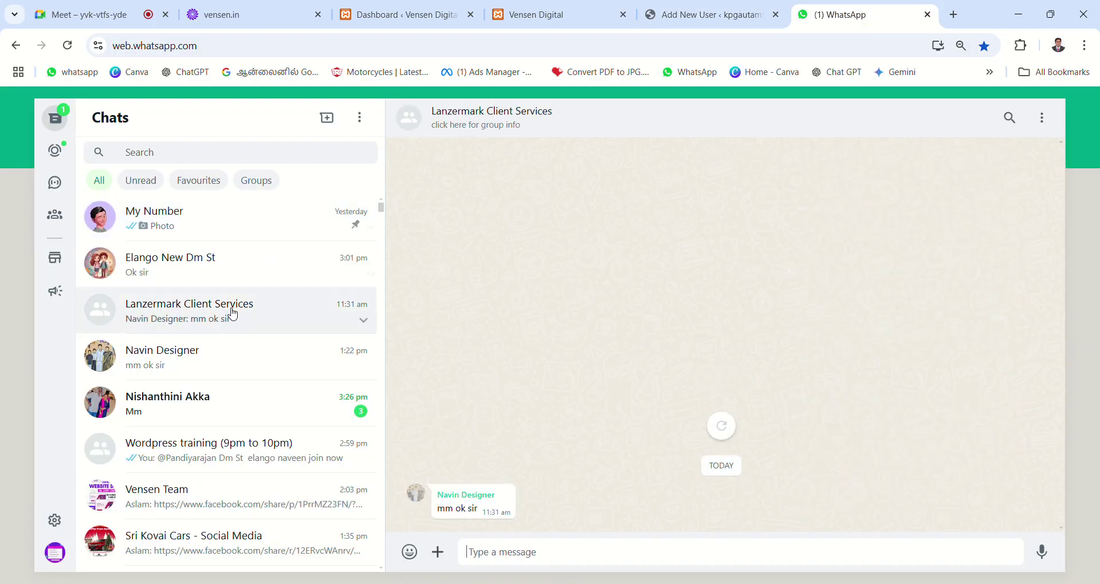
click(242, 259)
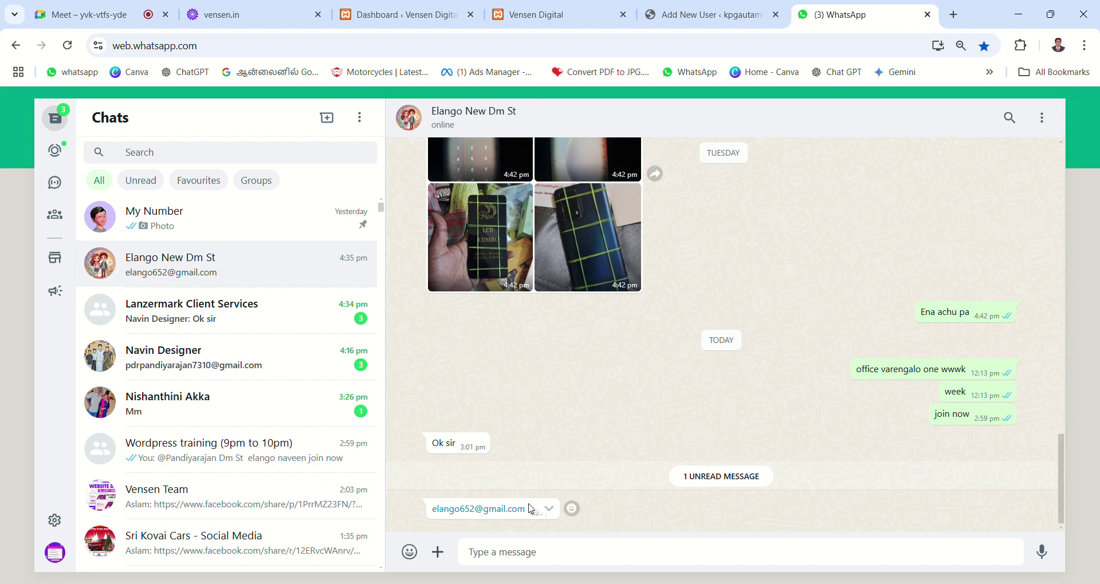
drag(528, 511, 427, 517)
key(ctrl+c)
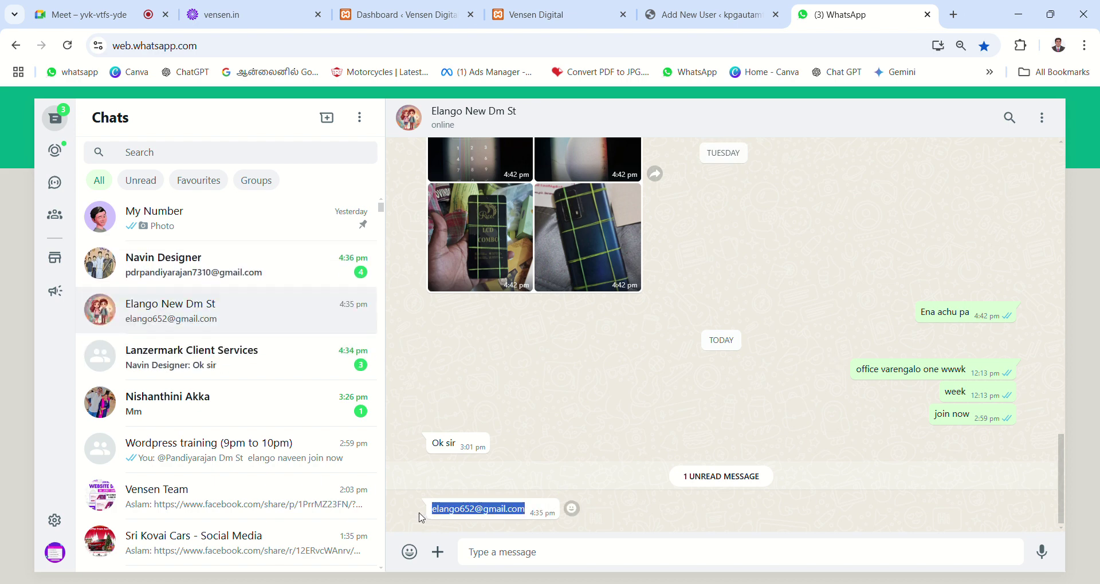
Paste the copied email, rename the username to Elango, set role Editor, and create the user.
click(679, 19)
click(357, 347)
key(ctrl+v)
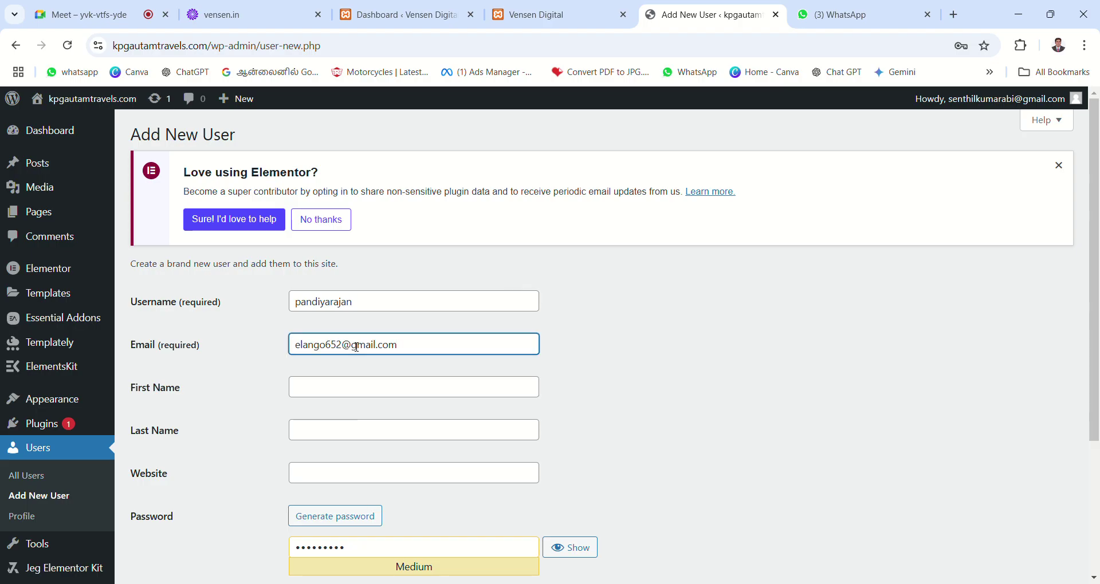
drag(376, 304, 294, 304)
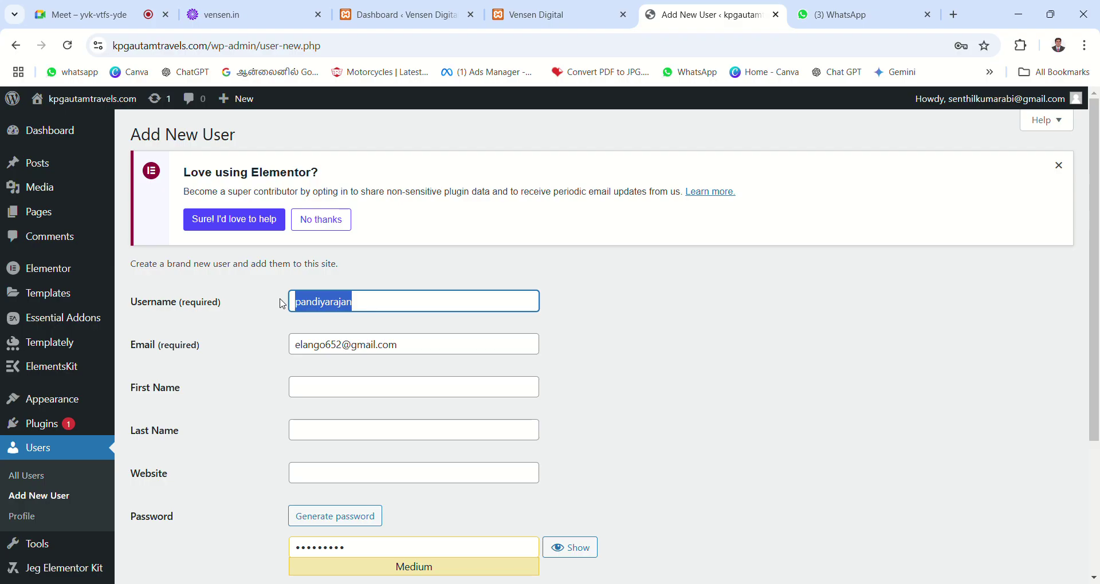
text(E)
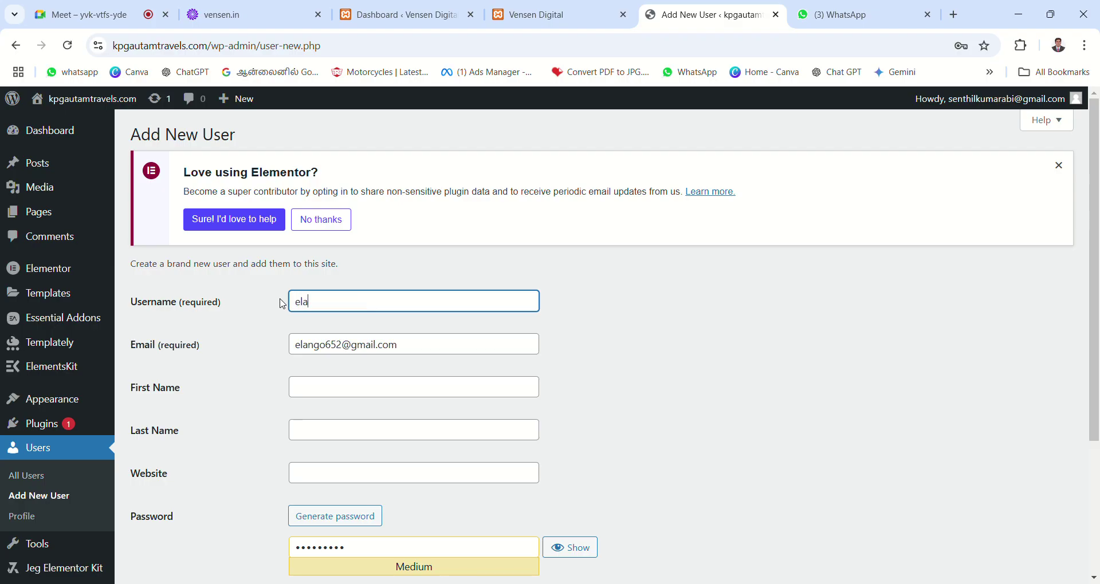
click(623, 319)
scroll(624, 320, down, 3)
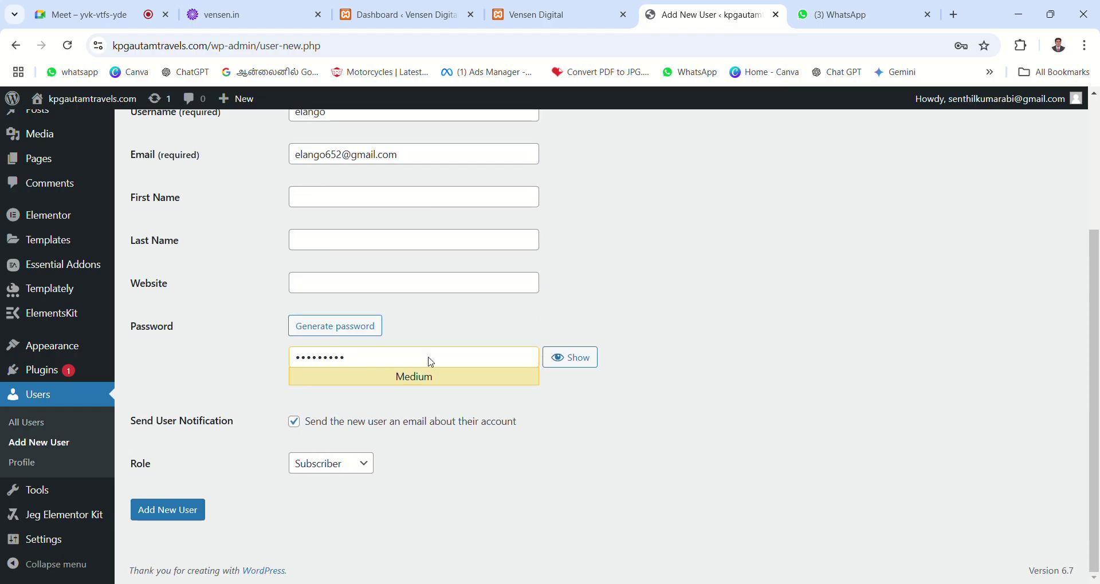
click(370, 467)
click(332, 547)
click(180, 509)
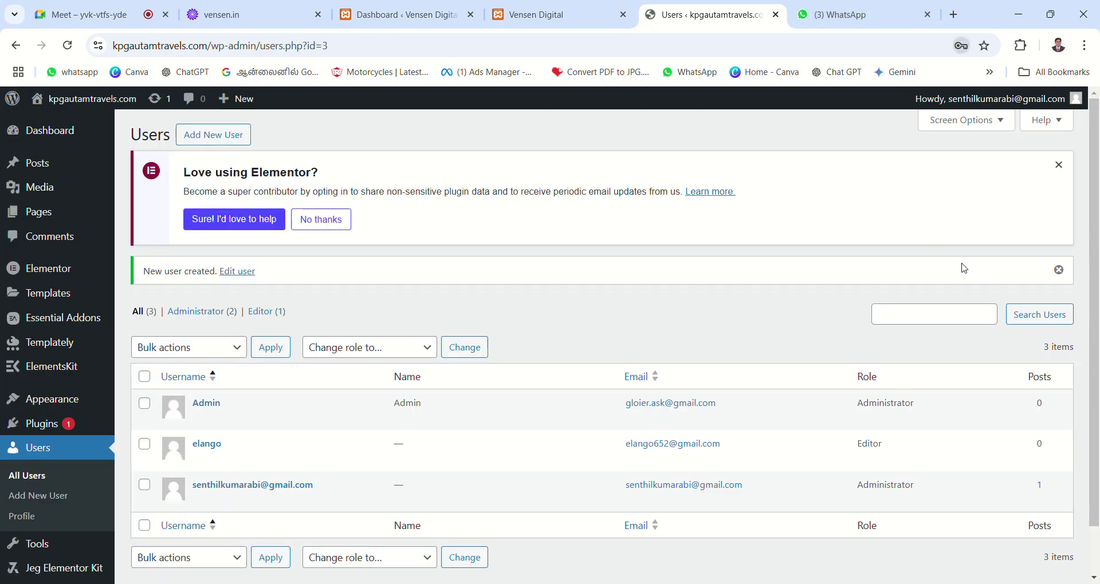
click(842, 14)
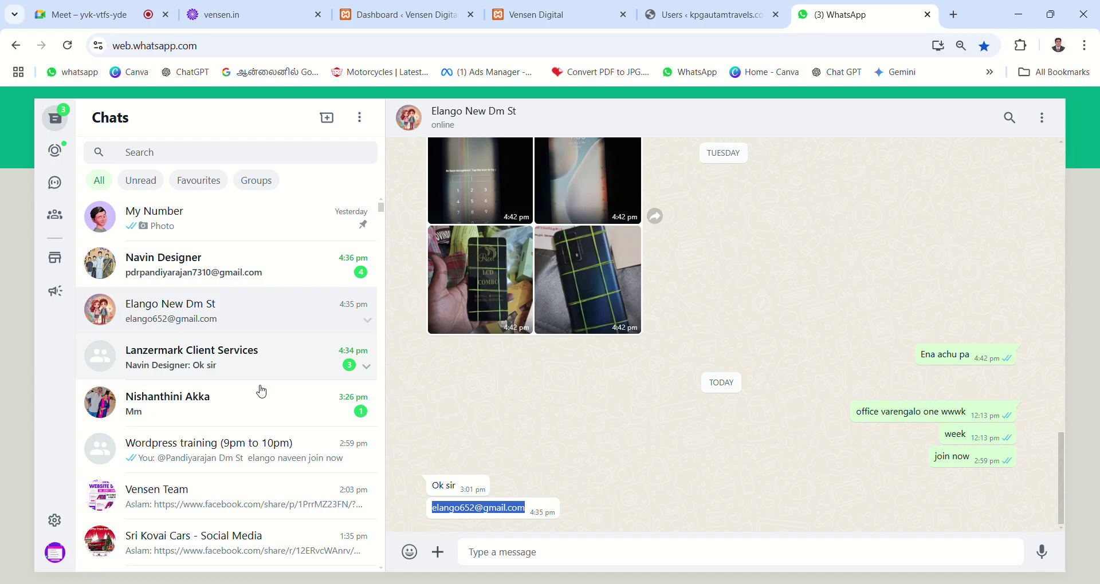
Select the second user's email in another WhatsApp chat, then go back to WordPress Users.
click(250, 268)
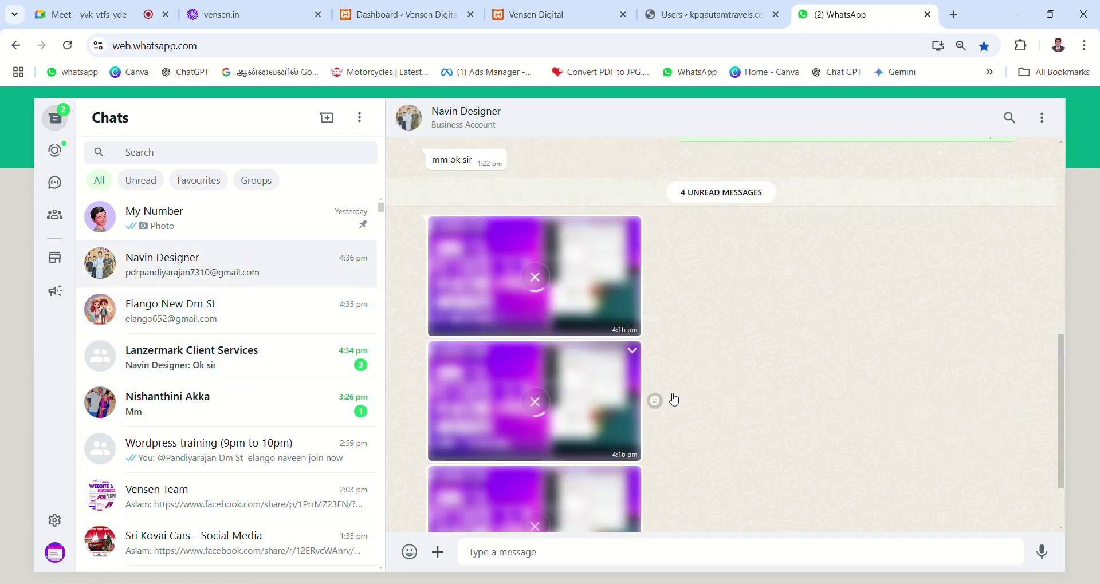
scroll(687, 430, down, 1)
drag(575, 510, 432, 511)
click(683, 17)
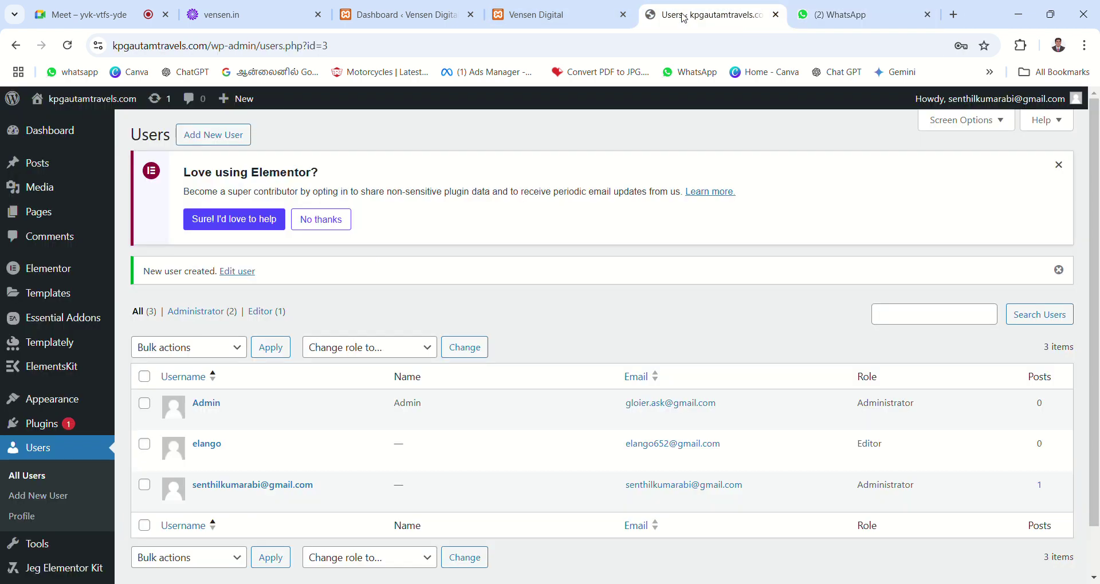
click(225, 135)
Enter username pandiyarajan, paste the second email address, and set the role to Editor.
click(345, 309)
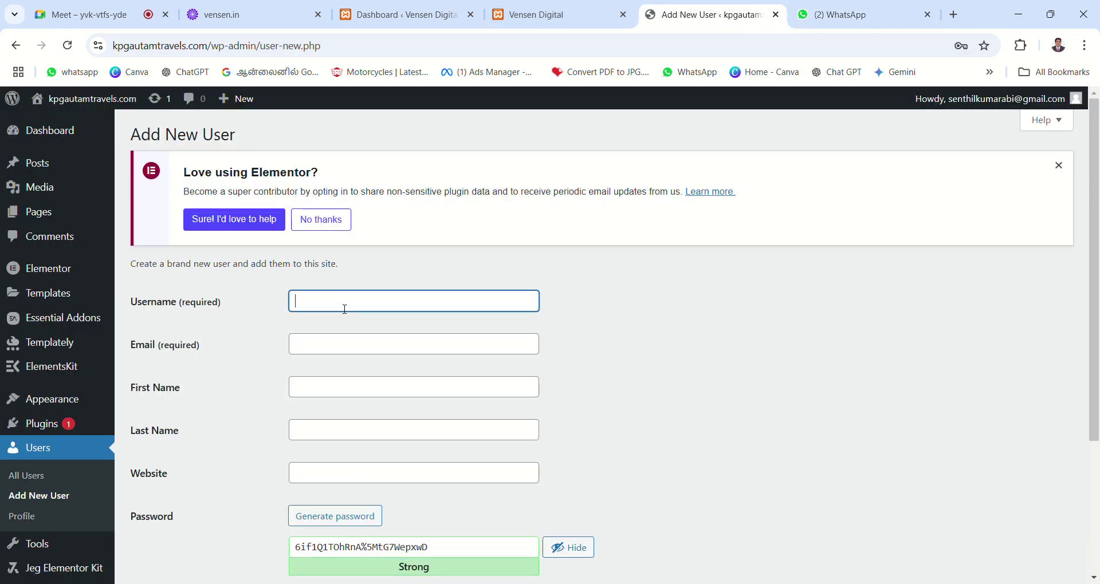
click(326, 354)
key(ctrl+v)
click(347, 299)
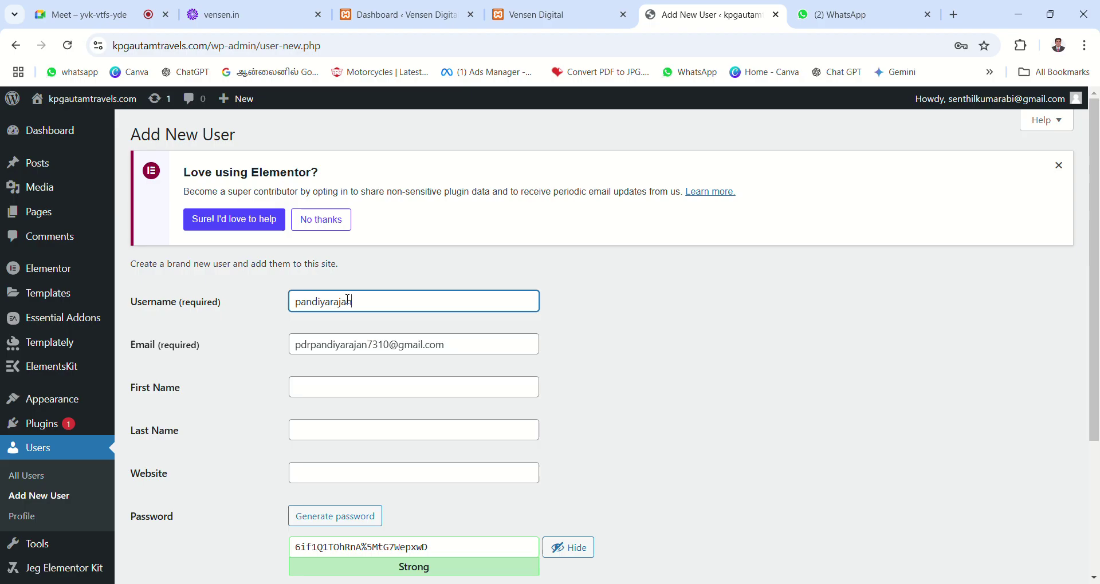
click(623, 309)
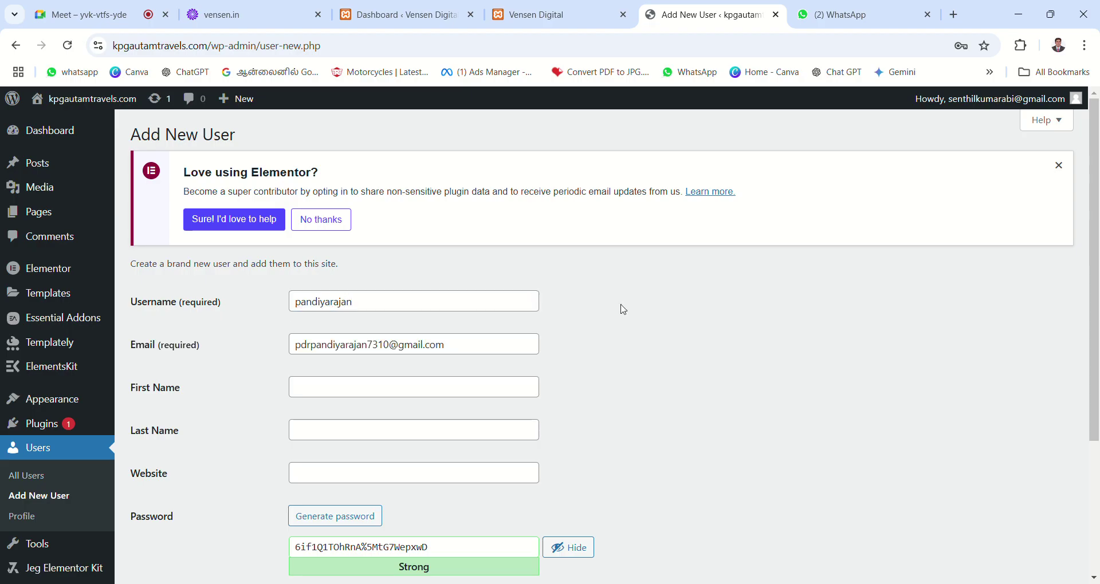
scroll(462, 403, down, 3)
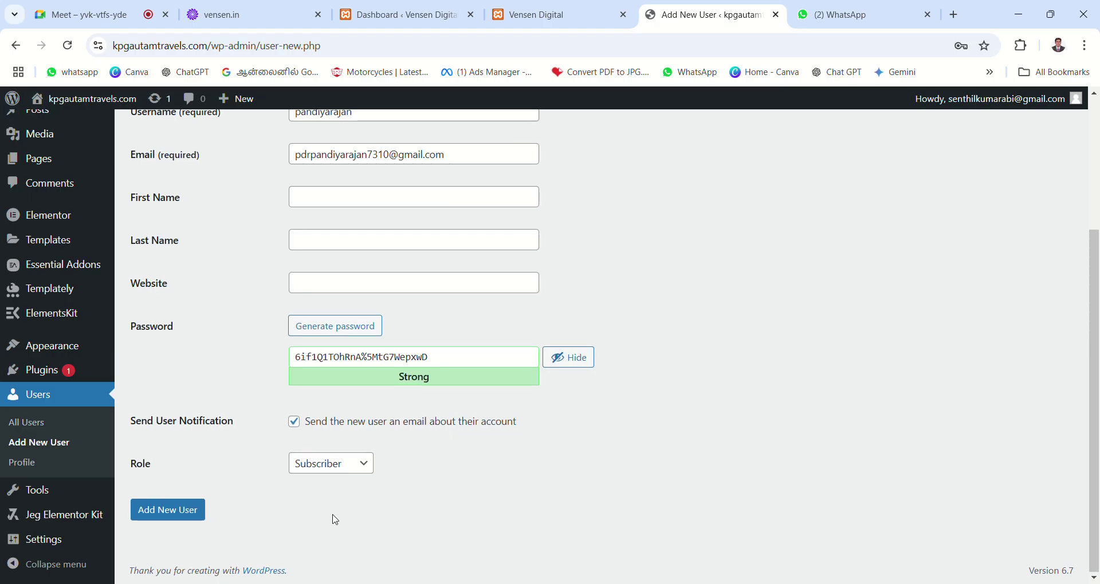
key(e)
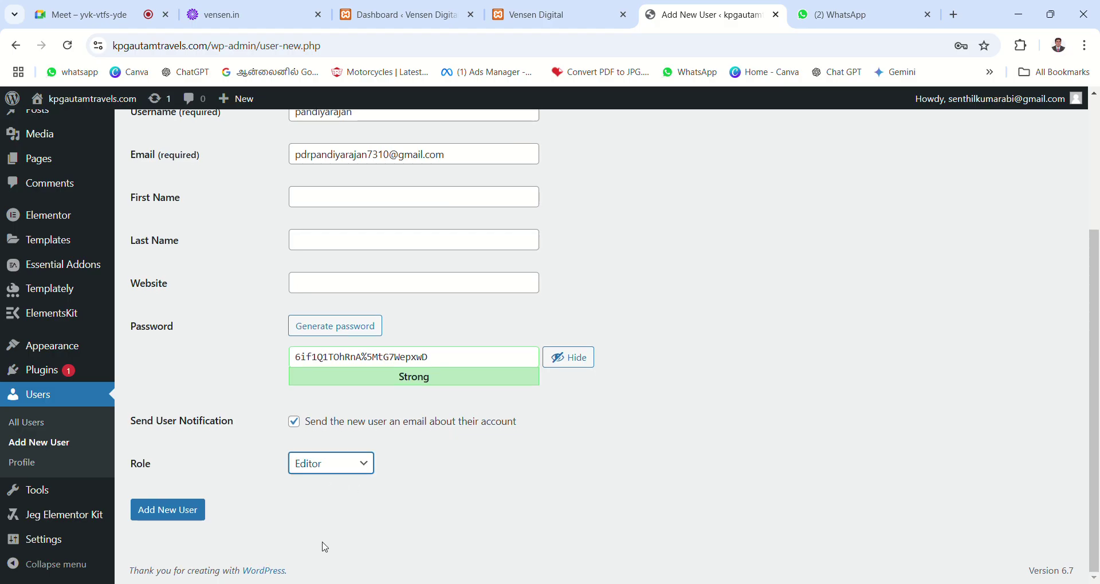
triple_click(450, 362)
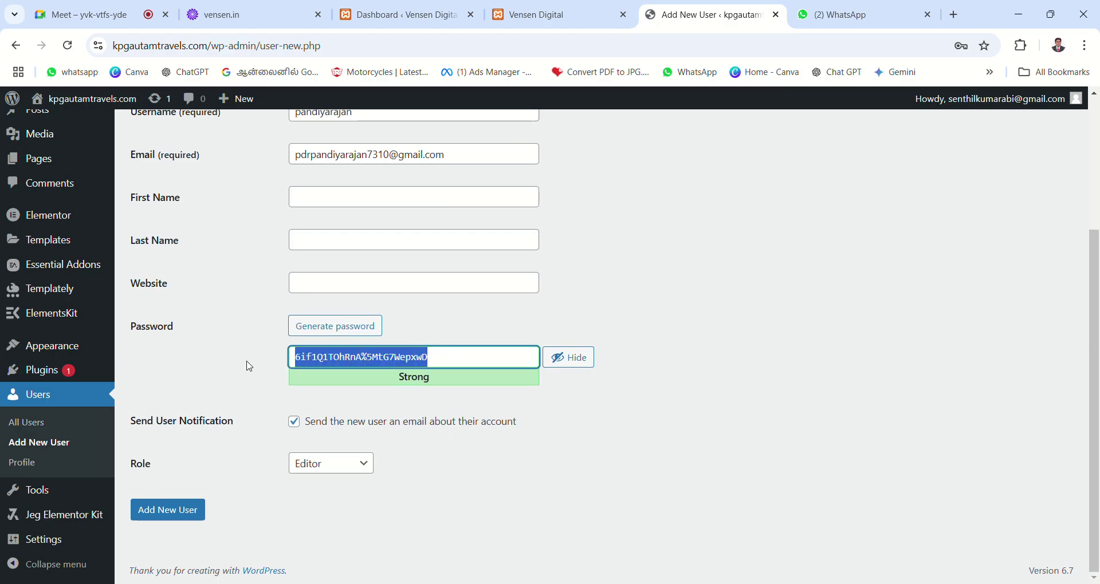
click(559, 358)
click(451, 362)
drag(450, 362, 242, 363)
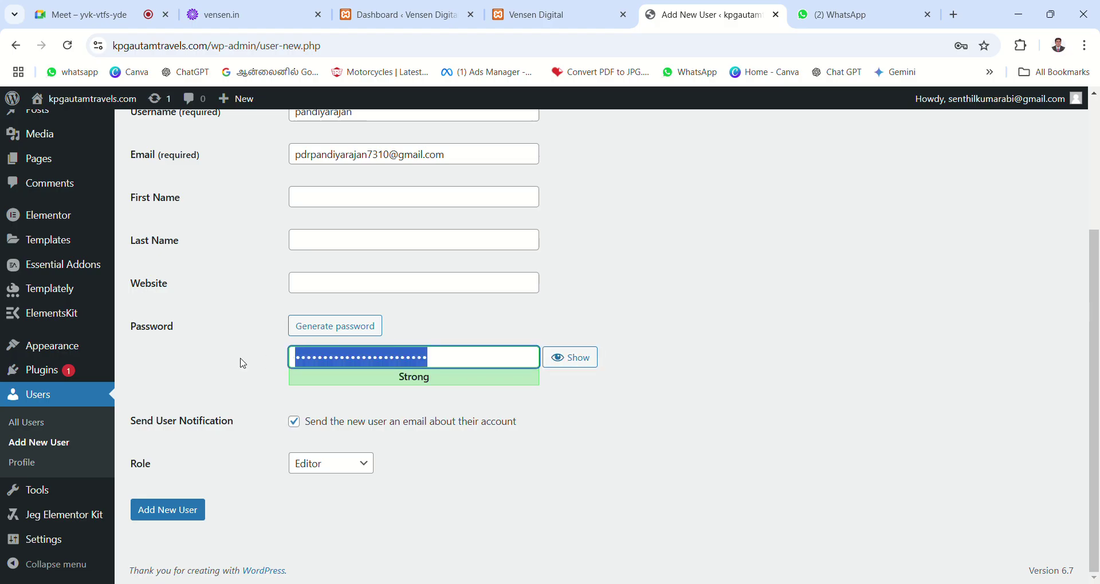
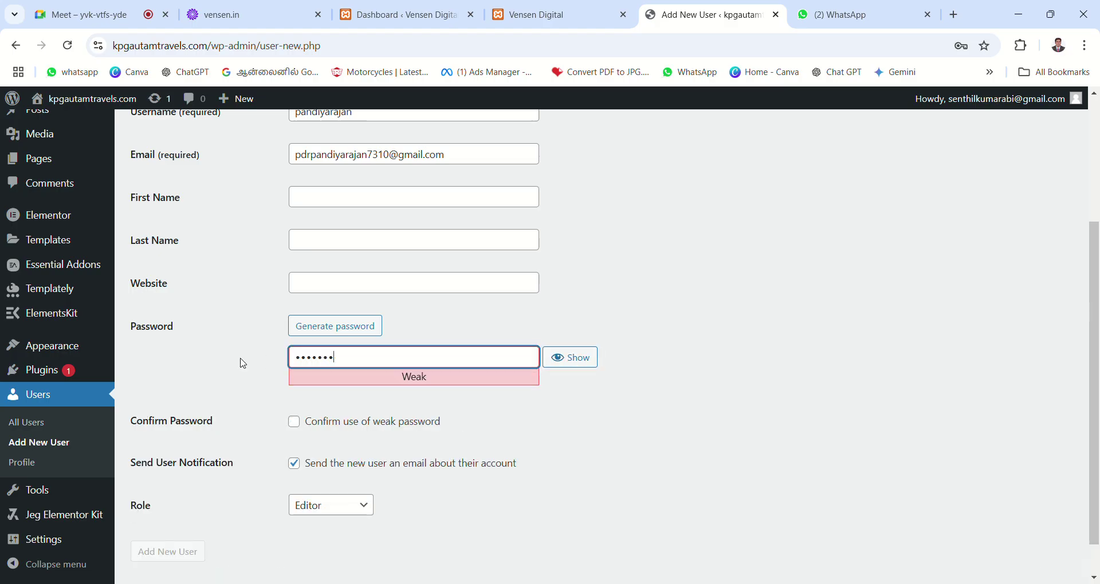
click(172, 510)
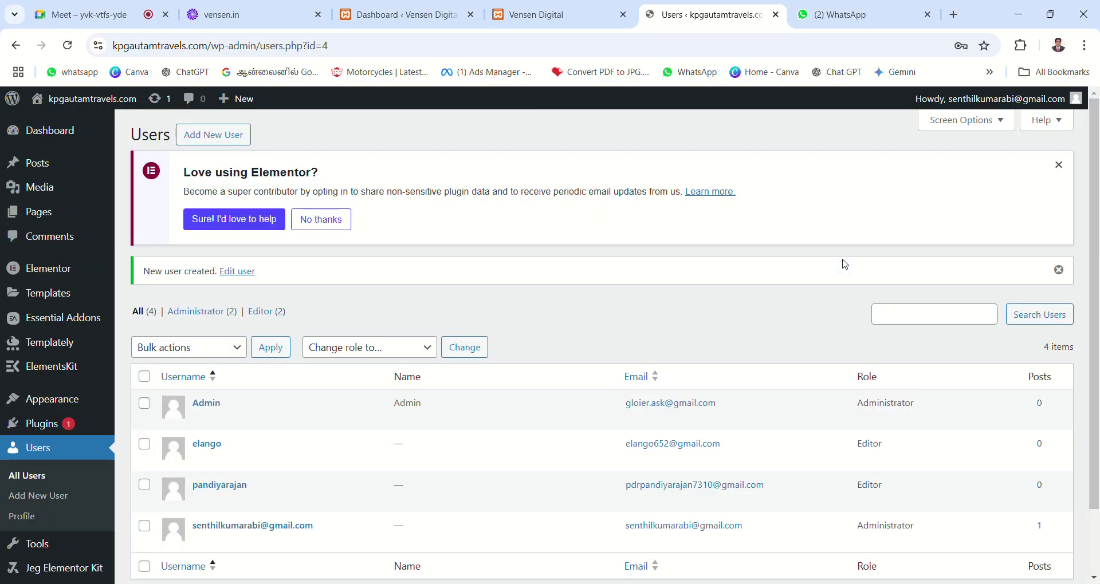
click(408, 16)
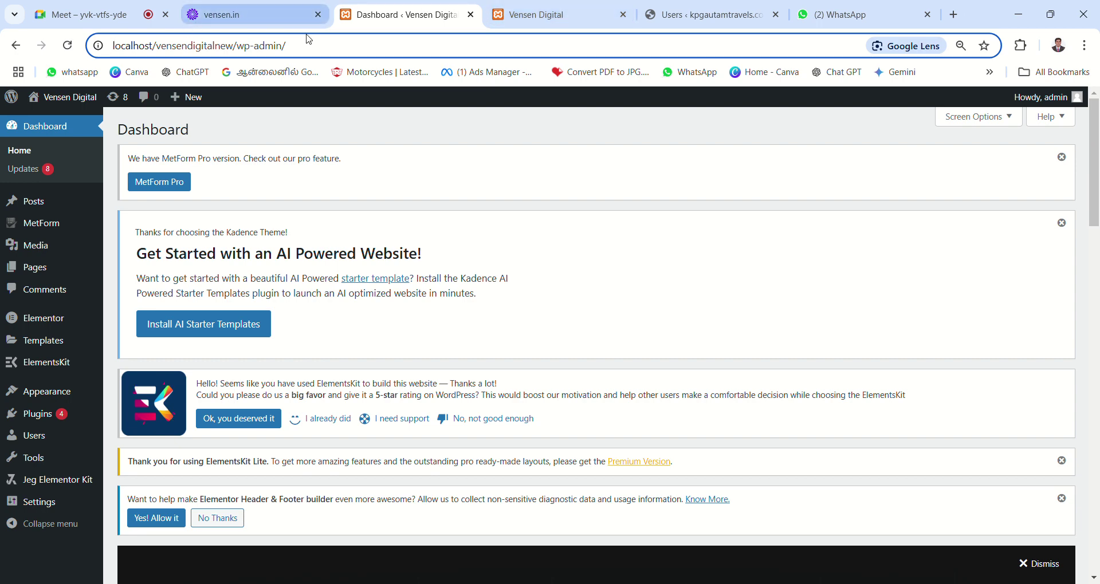
click(102, 16)
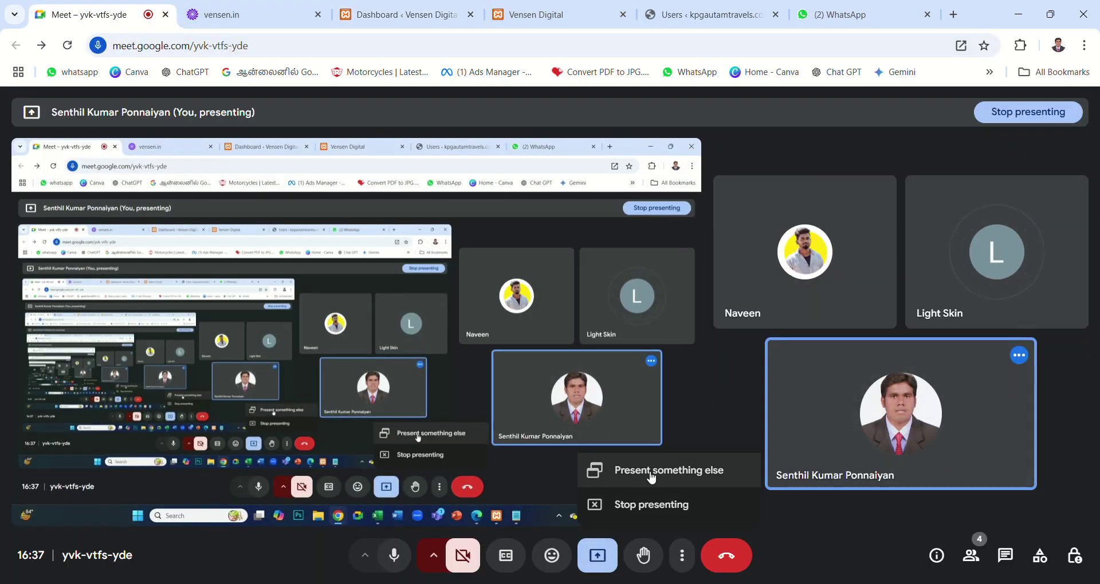
Choose Stop presenting to end the screen share in the call.
click(653, 510)
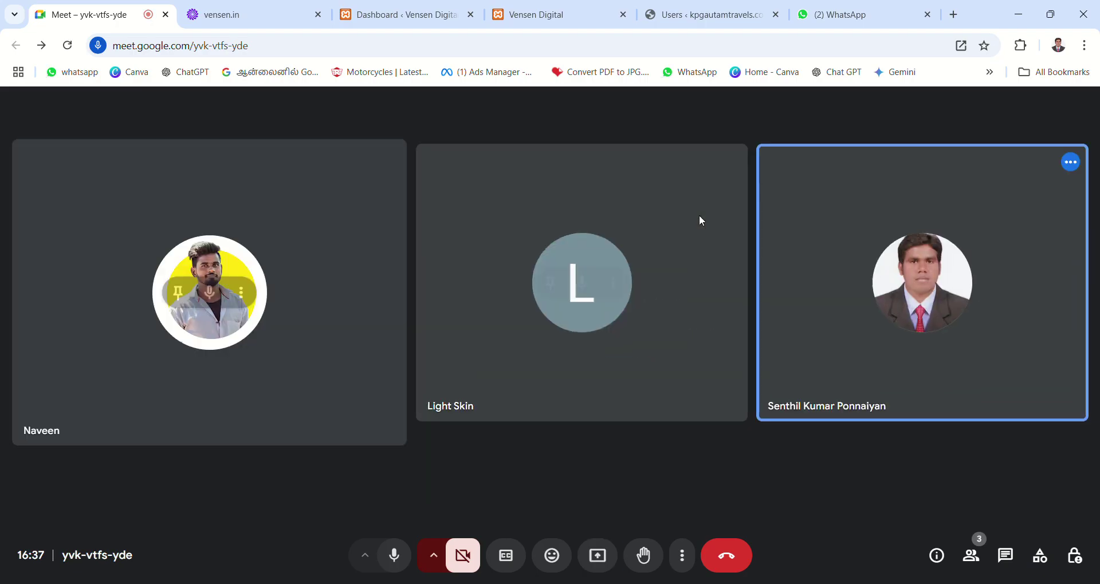